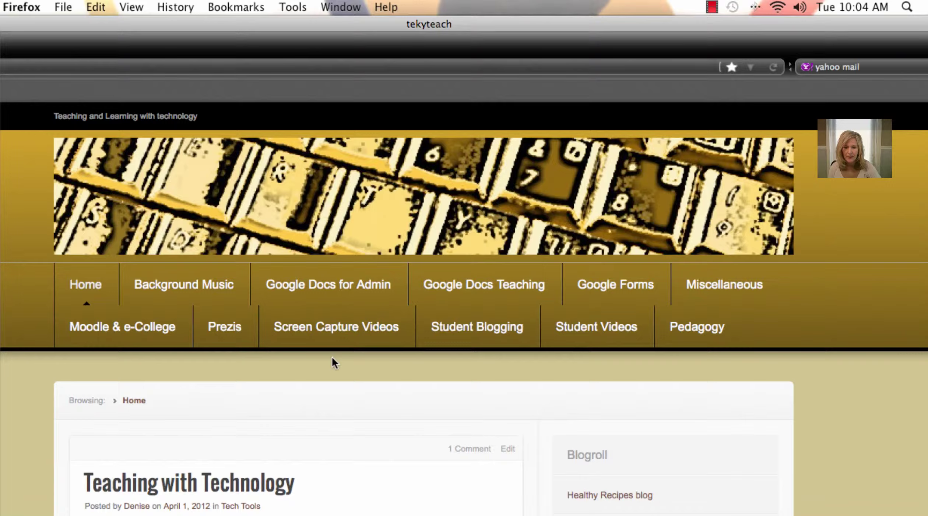
scroll(332, 359, down, 3)
scroll(332, 359, down, 3)
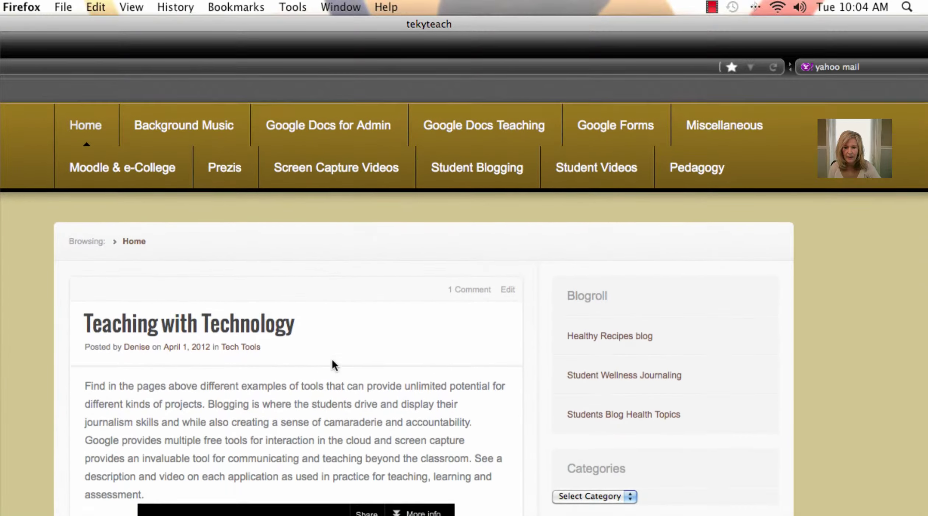
scroll(333, 359, down, 3)
scroll(332, 361, down, 4)
scroll(332, 360, down, 2)
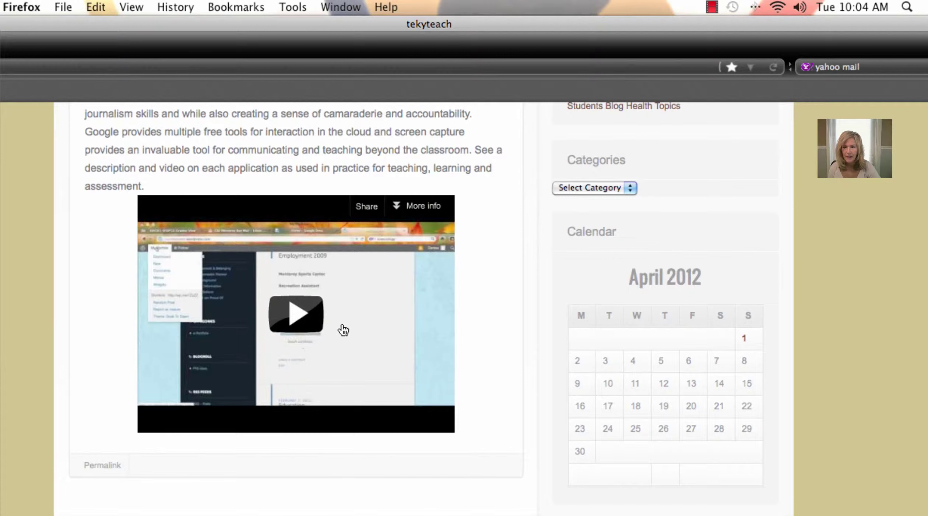
scroll(297, 313, up, 2)
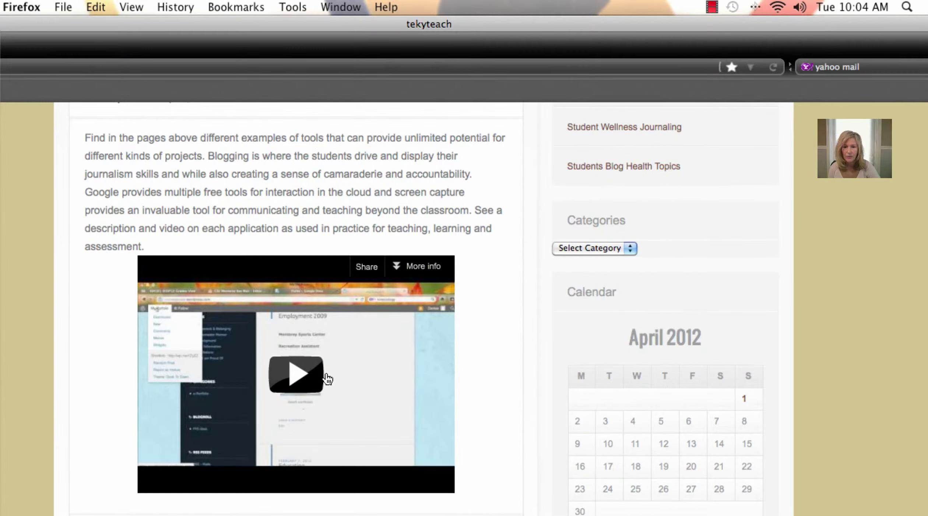
scroll(325, 372, up, 3)
scroll(325, 372, up, 4)
scroll(326, 372, up, 3)
scroll(324, 372, up, 3)
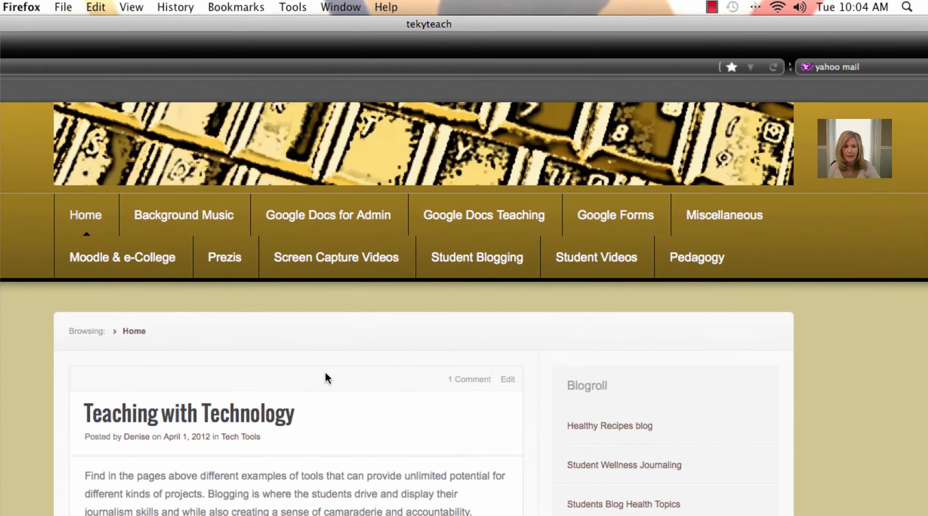
- Go to the Google Docs Teaching page from the top navigation menu
click(491, 212)
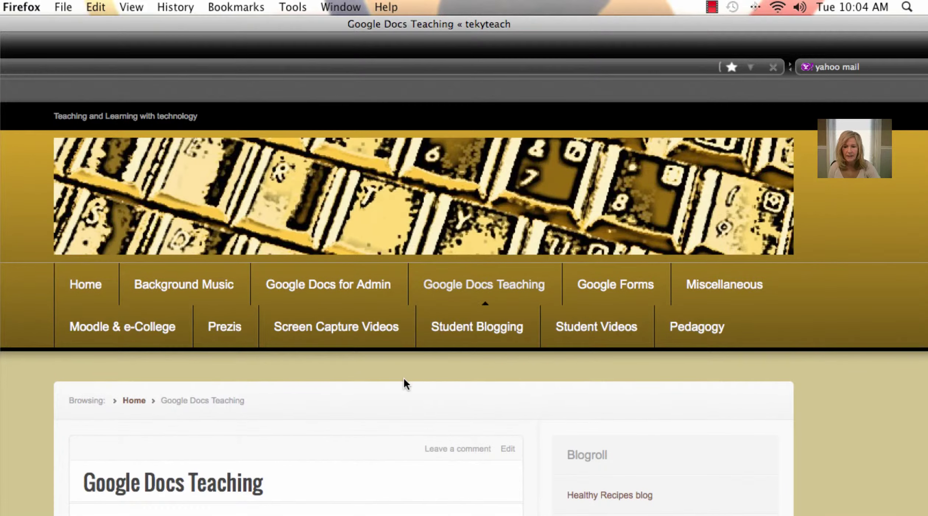
scroll(404, 378, down, 10)
scroll(403, 377, down, 3)
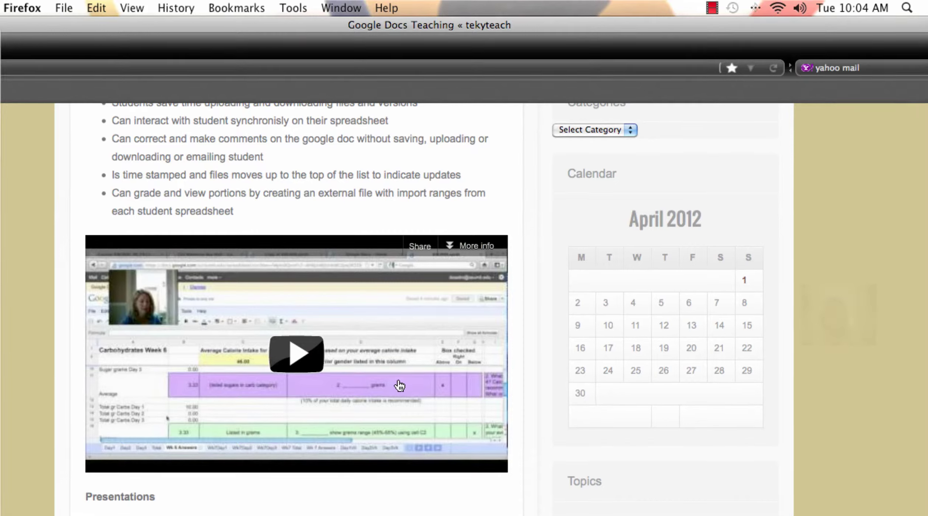
scroll(400, 385, down, 5)
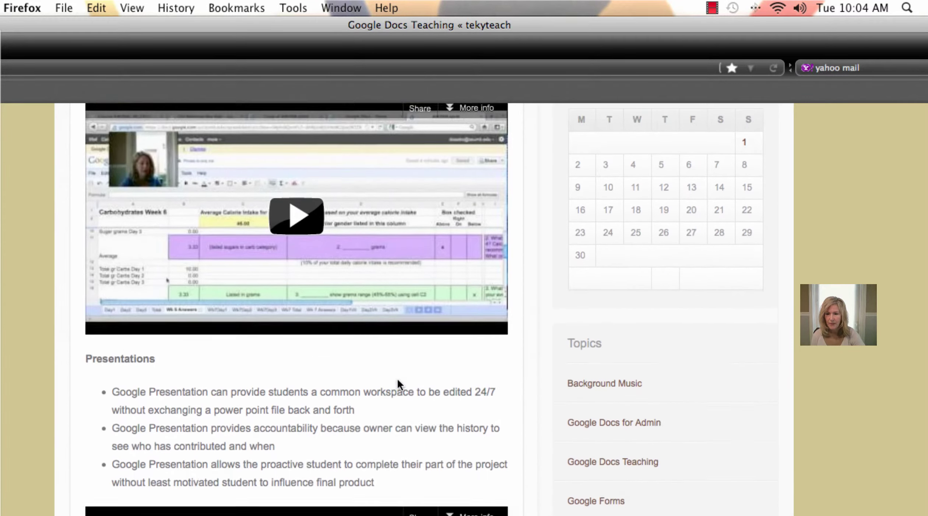
scroll(397, 378, down, 5)
scroll(398, 378, down, 3)
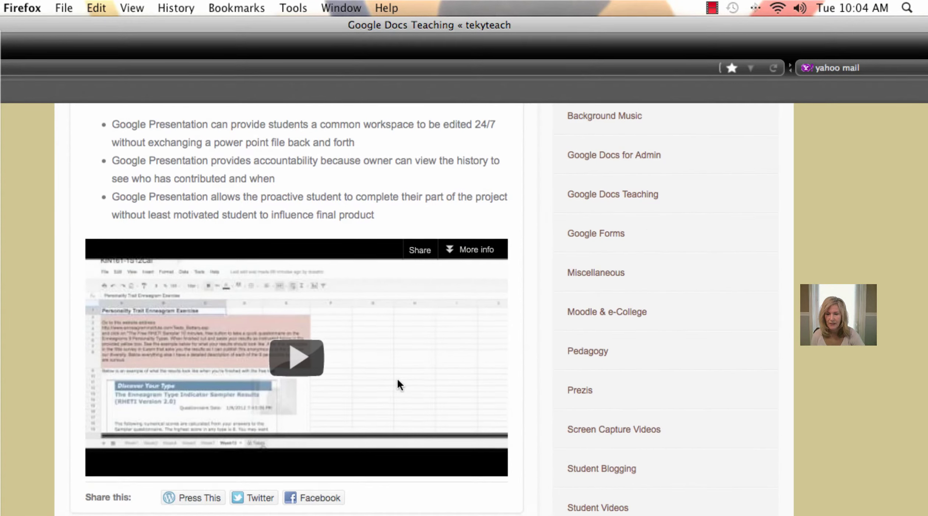
scroll(397, 378, down, 10)
scroll(397, 378, up, 15)
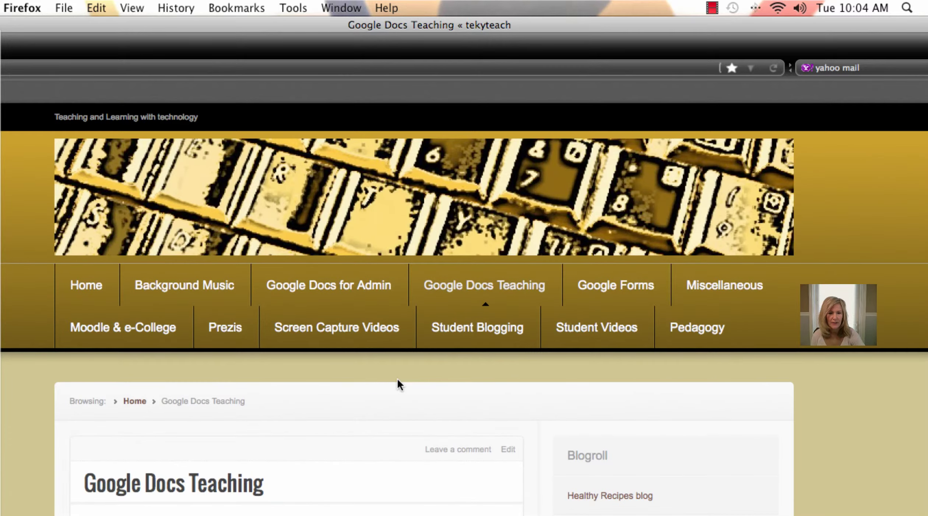
scroll(397, 378, down, 5)
scroll(397, 378, down, 3)
scroll(397, 378, down, 5)
scroll(398, 378, down, 3)
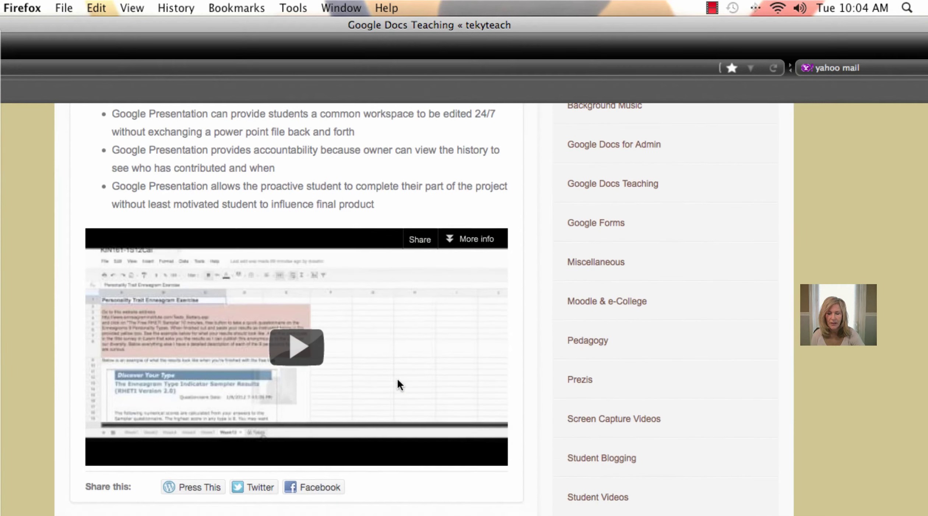
scroll(398, 379, down, 5)
scroll(397, 378, down, 3)
scroll(266, 398, down, 1)
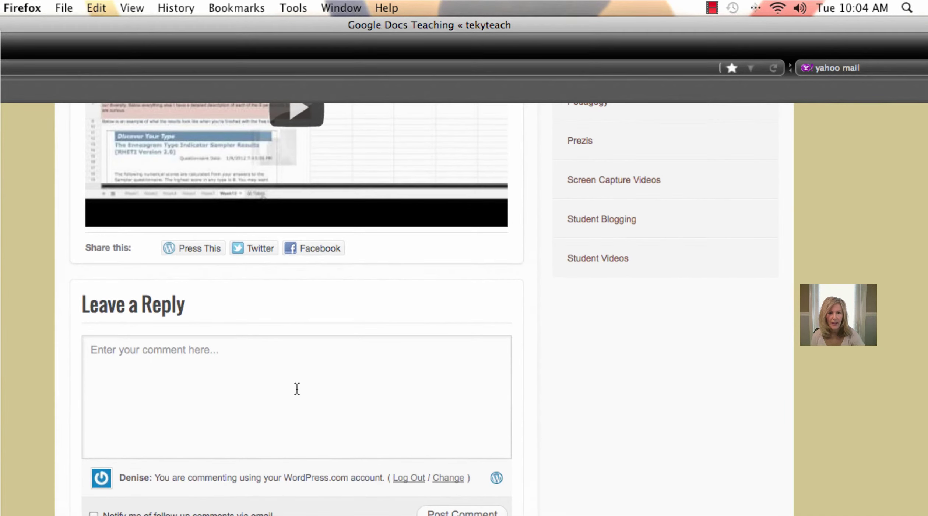
scroll(296, 389, up, 15)
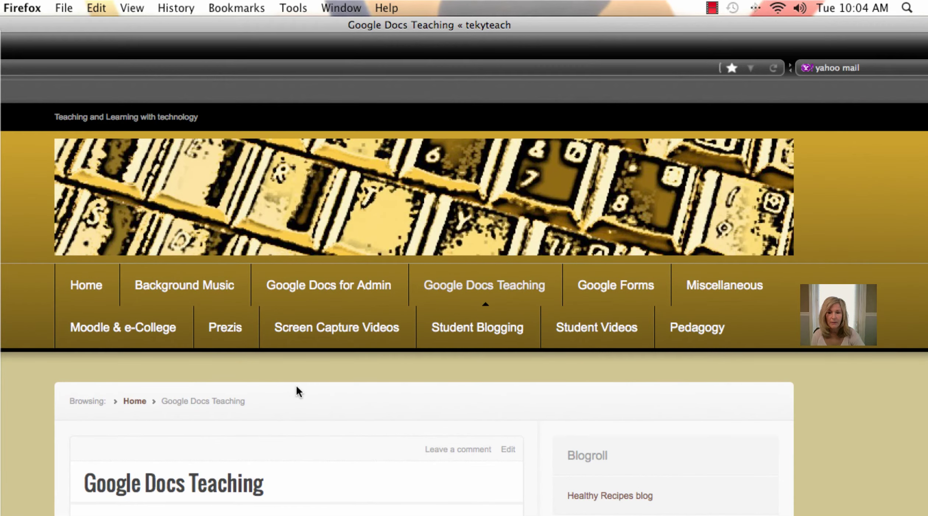